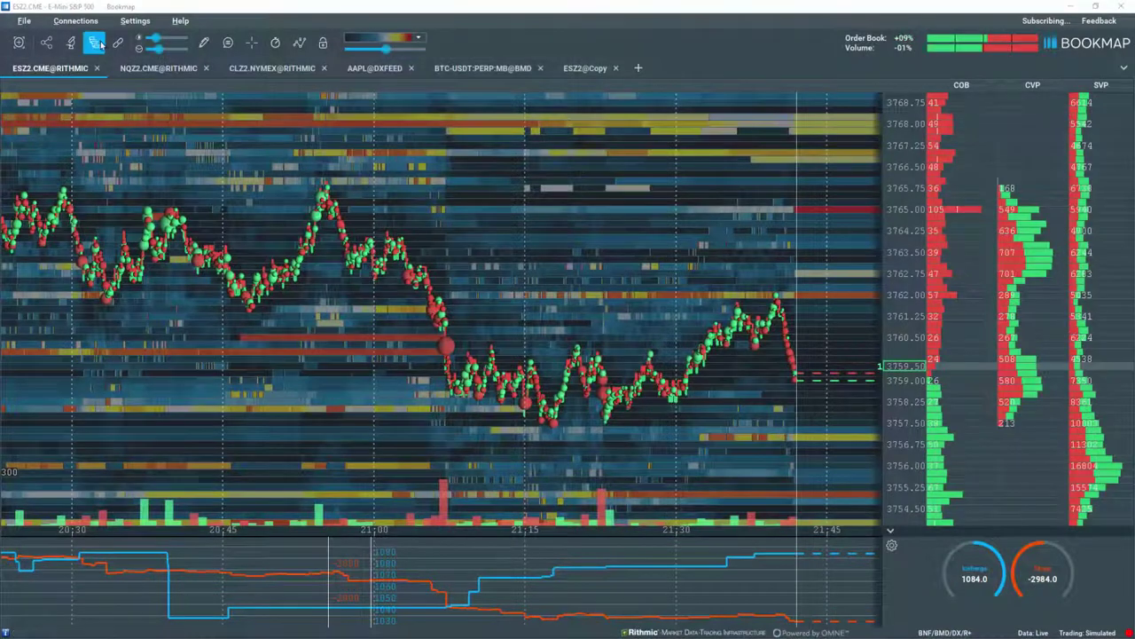
Step: Look over the Instrument Copy add-on settings, then zoom the chart's time axis
click(94, 42)
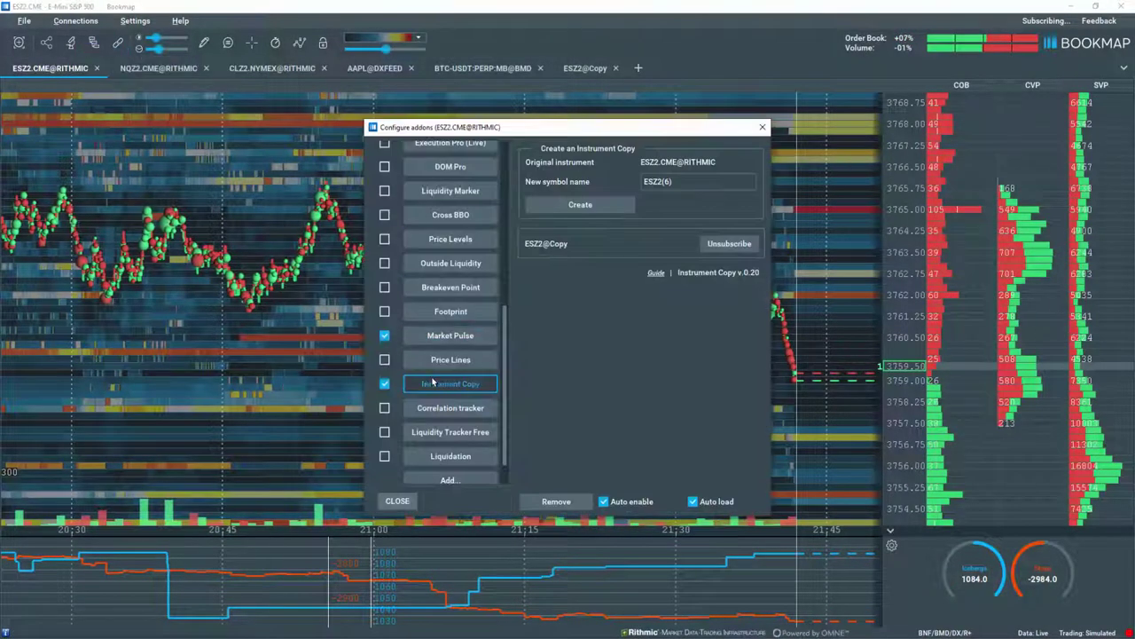
click(762, 129)
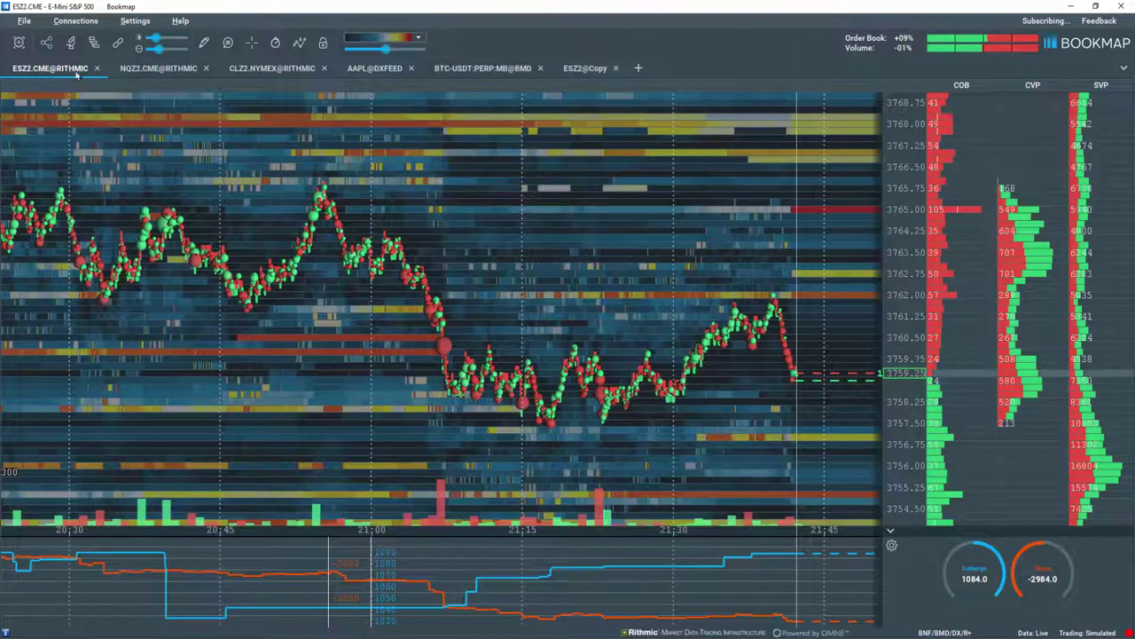
scroll(596, 339, up, 4)
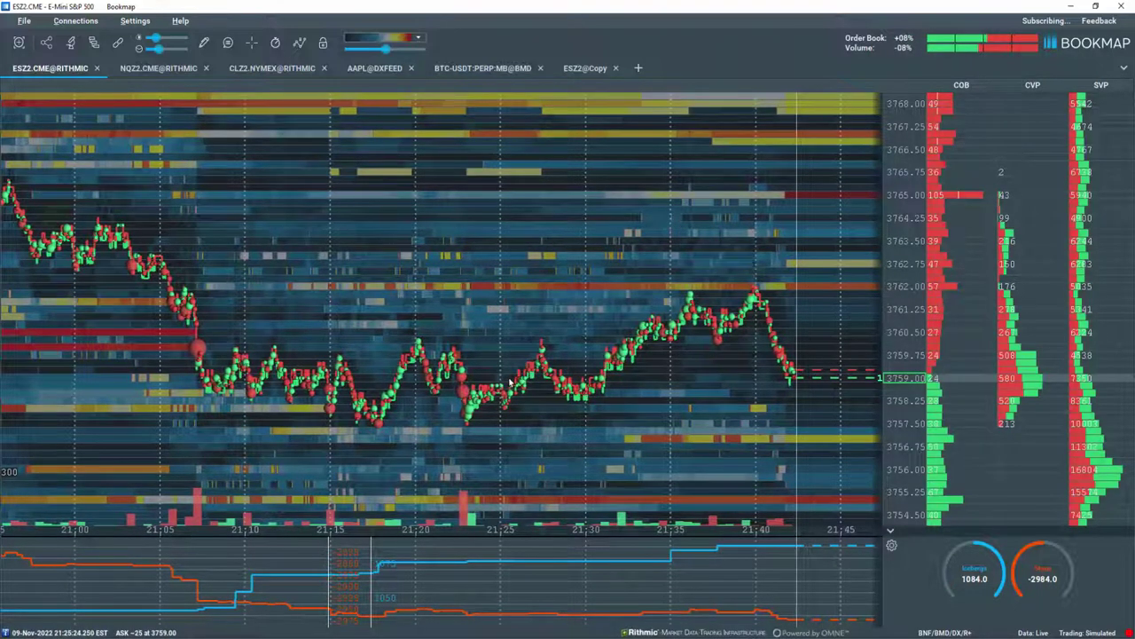
Step: Show ESZ2@Copy at a 3735–3840 price range with the Instrument Copy help page beside it
click(584, 69)
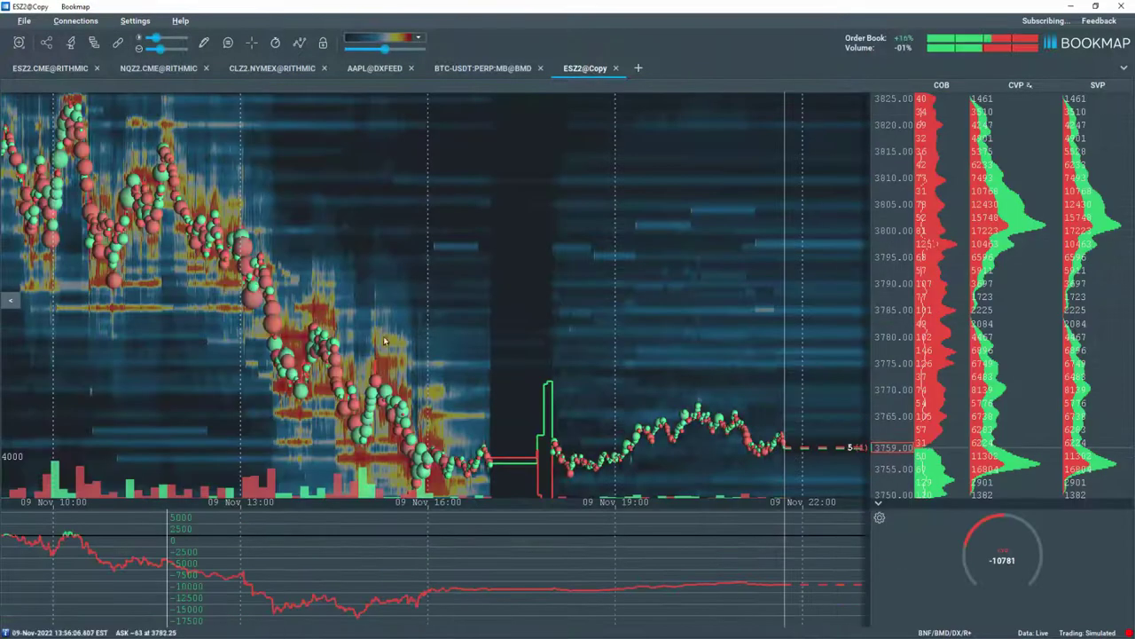
drag(896, 169, 895, 190)
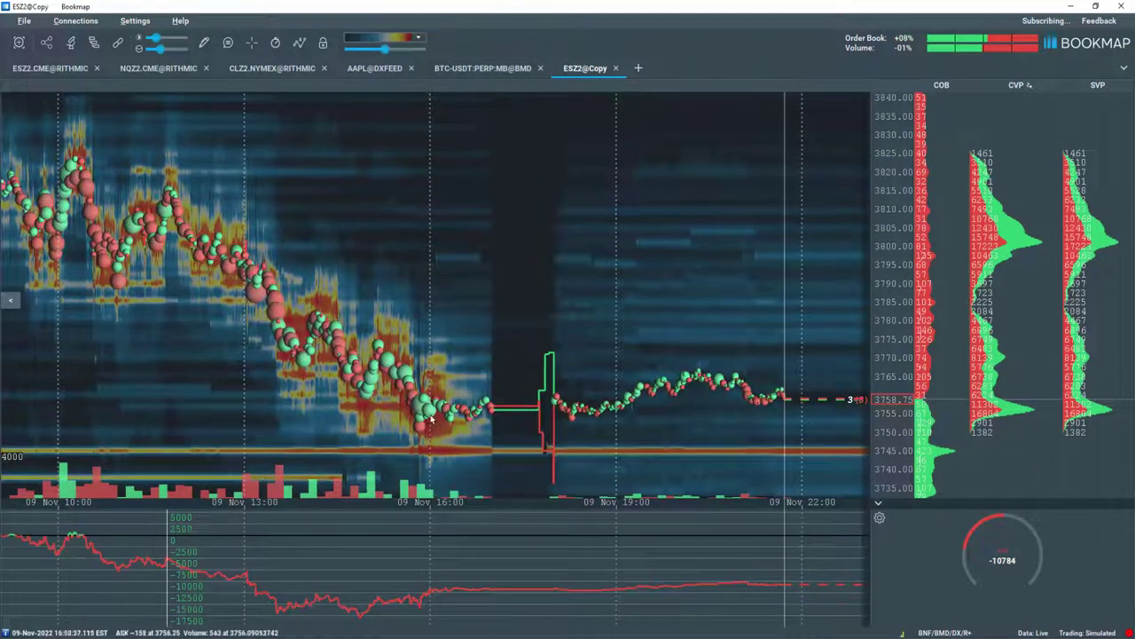
drag(1134, 69, 391, 61)
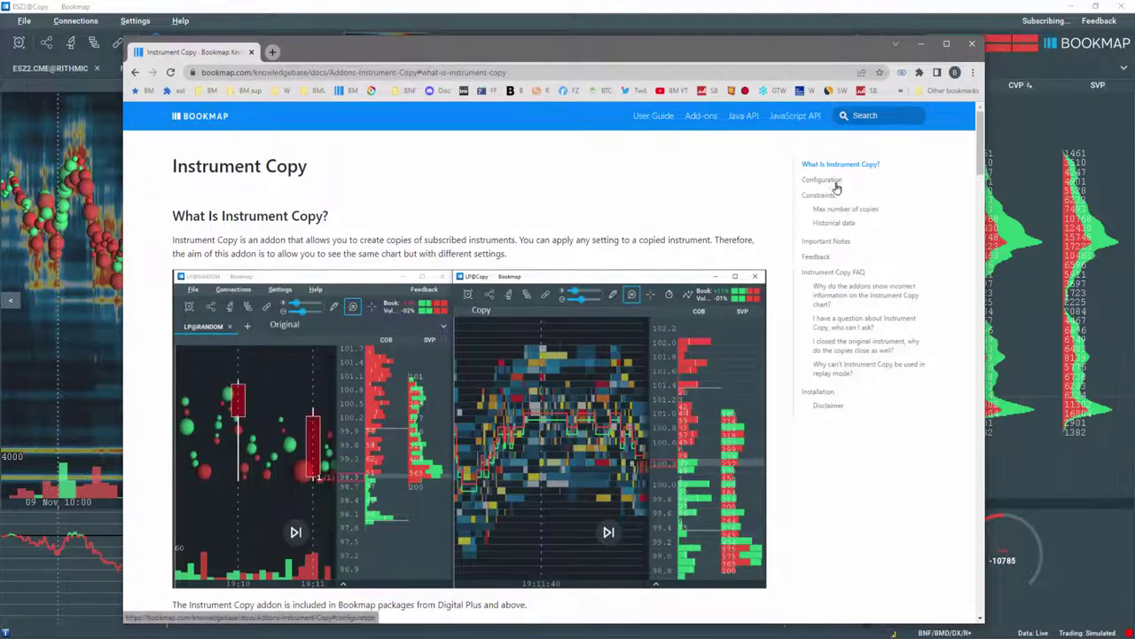
Step: Jump to the help page's Installation section and bring its download and load steps into view
click(818, 392)
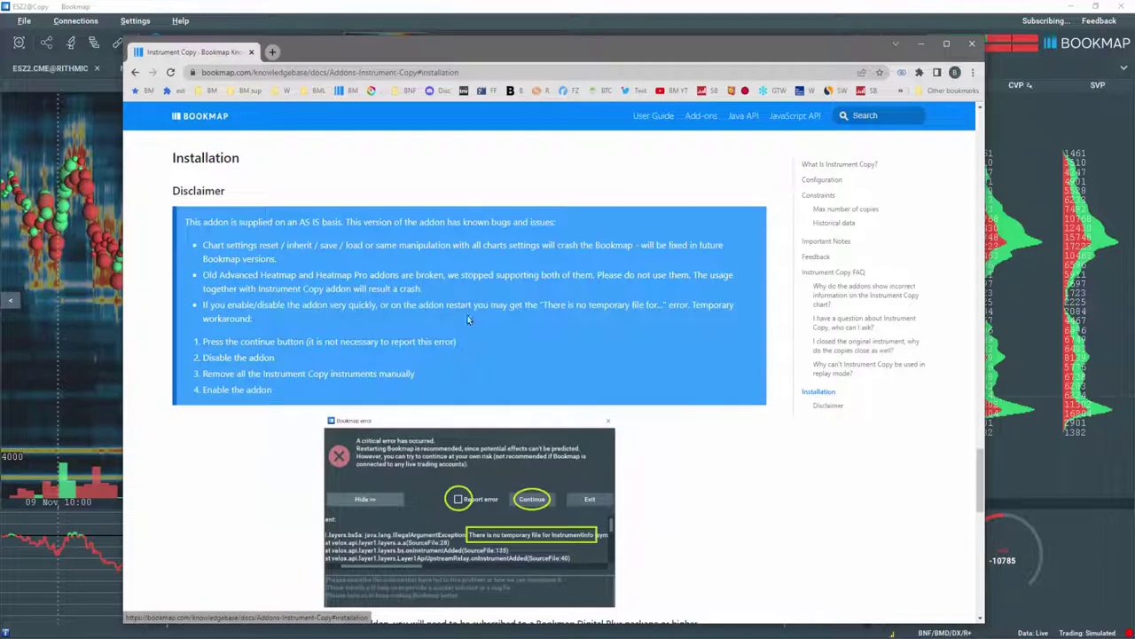
scroll(463, 315, down, 3)
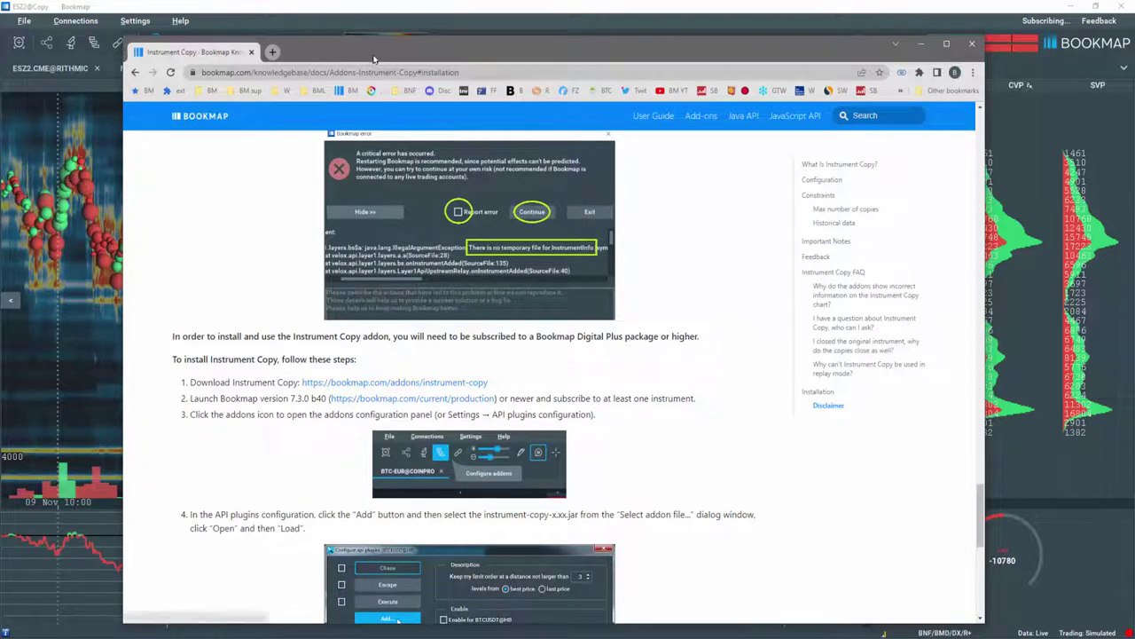
drag(375, 55, 1134, 57)
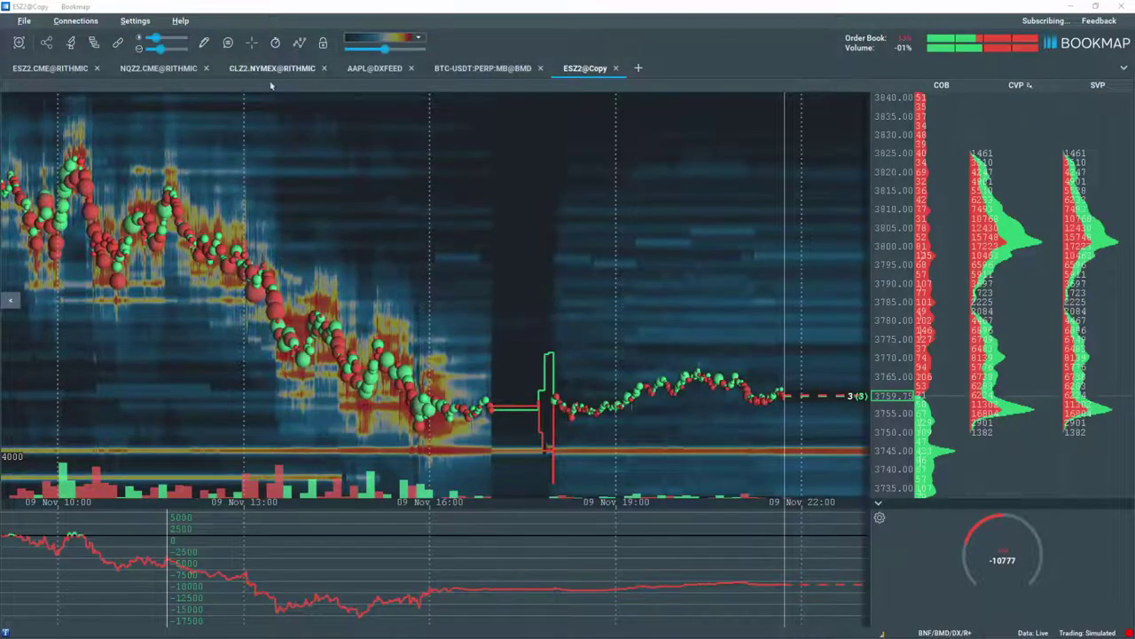
click(50, 71)
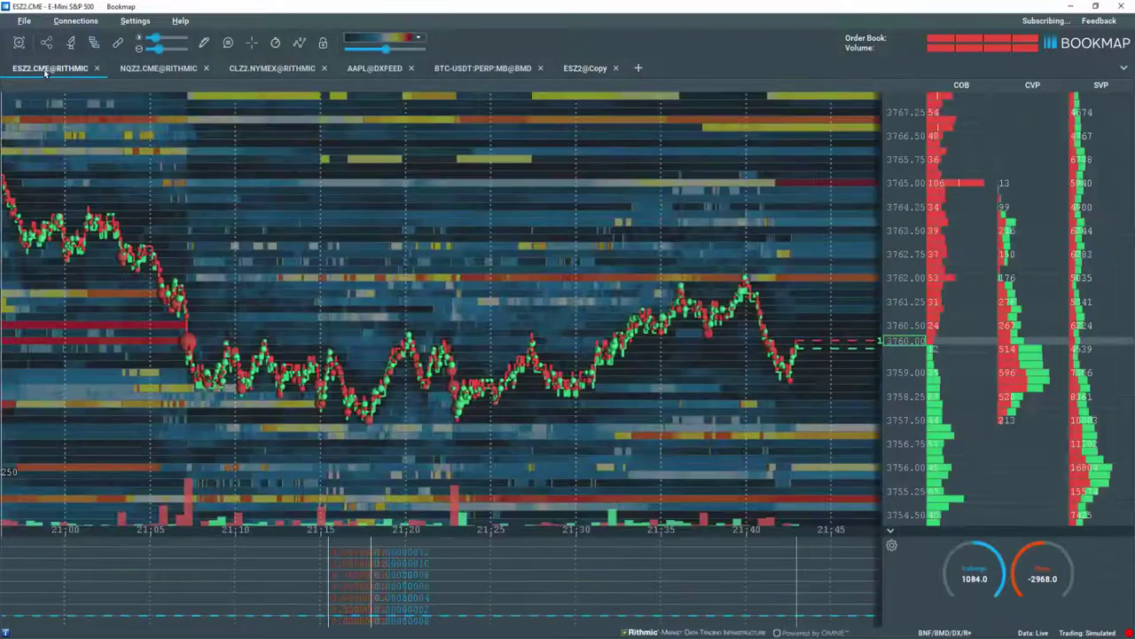
click(94, 42)
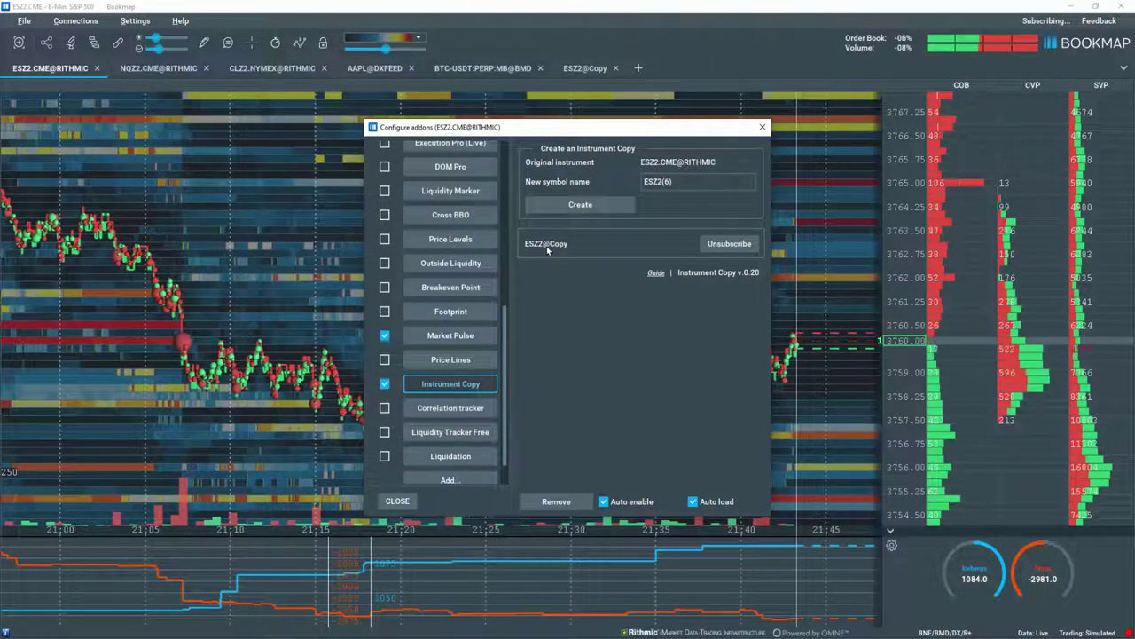
click(580, 205)
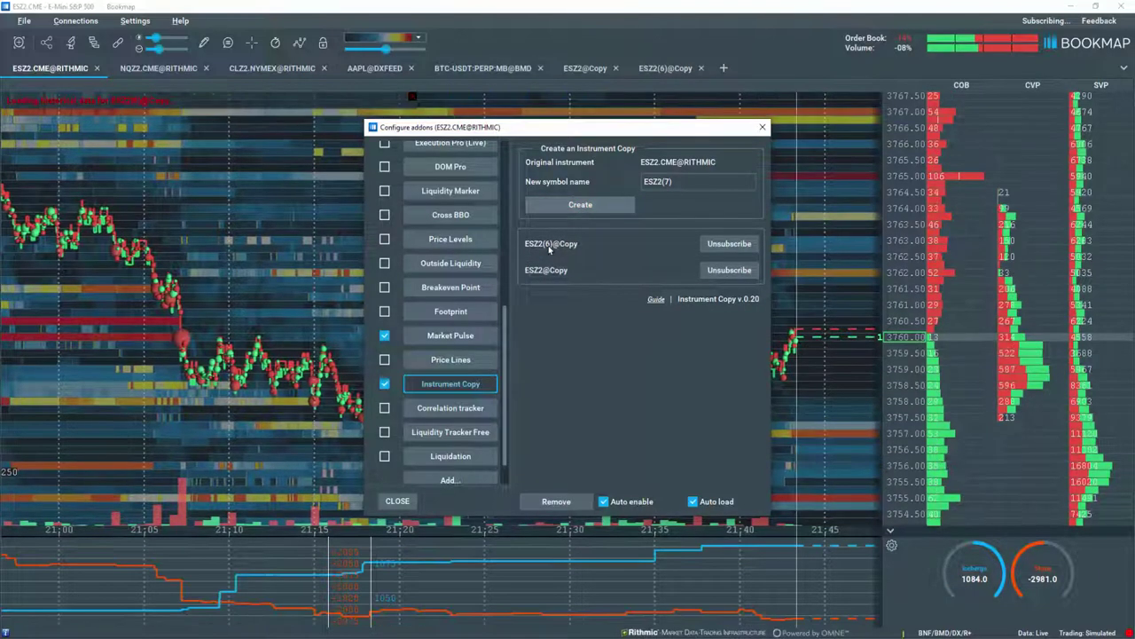
click(577, 206)
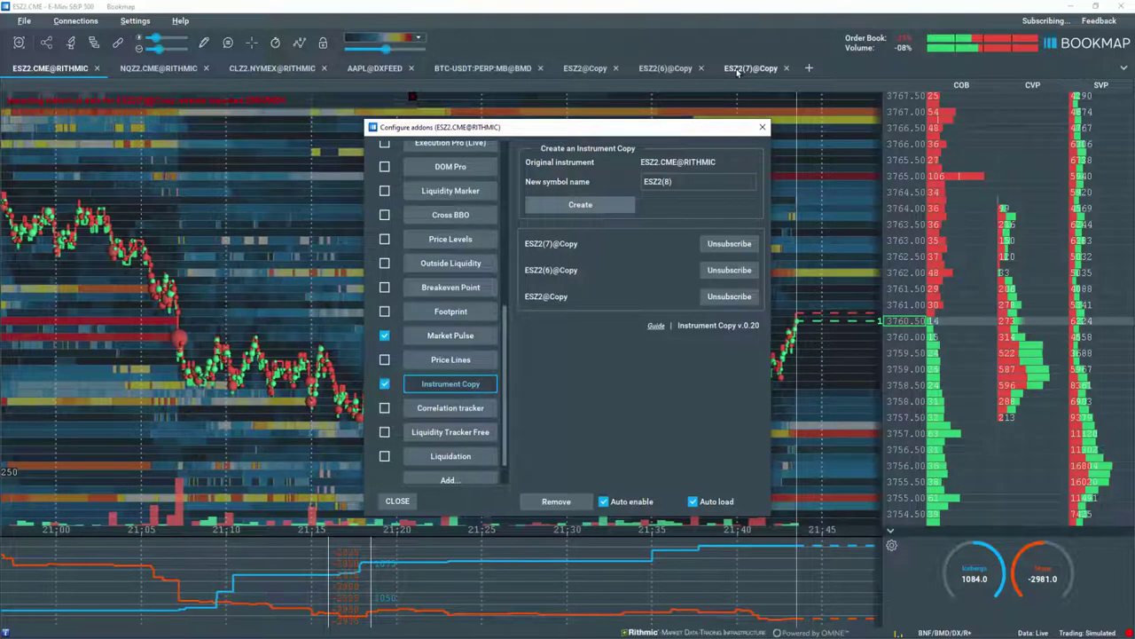
click(762, 127)
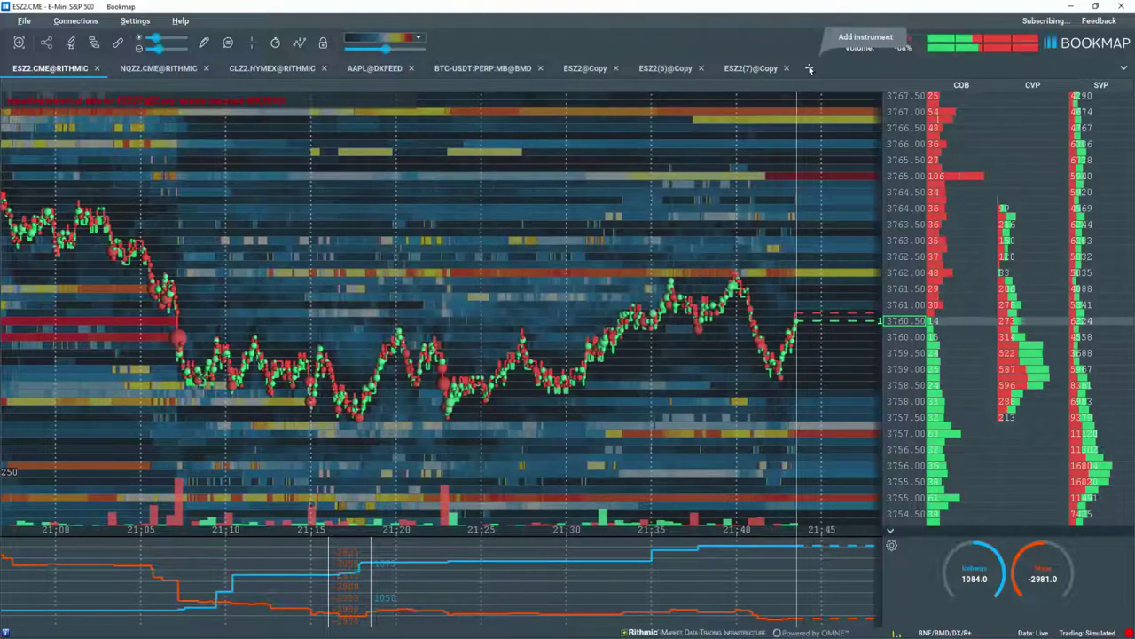
click(809, 68)
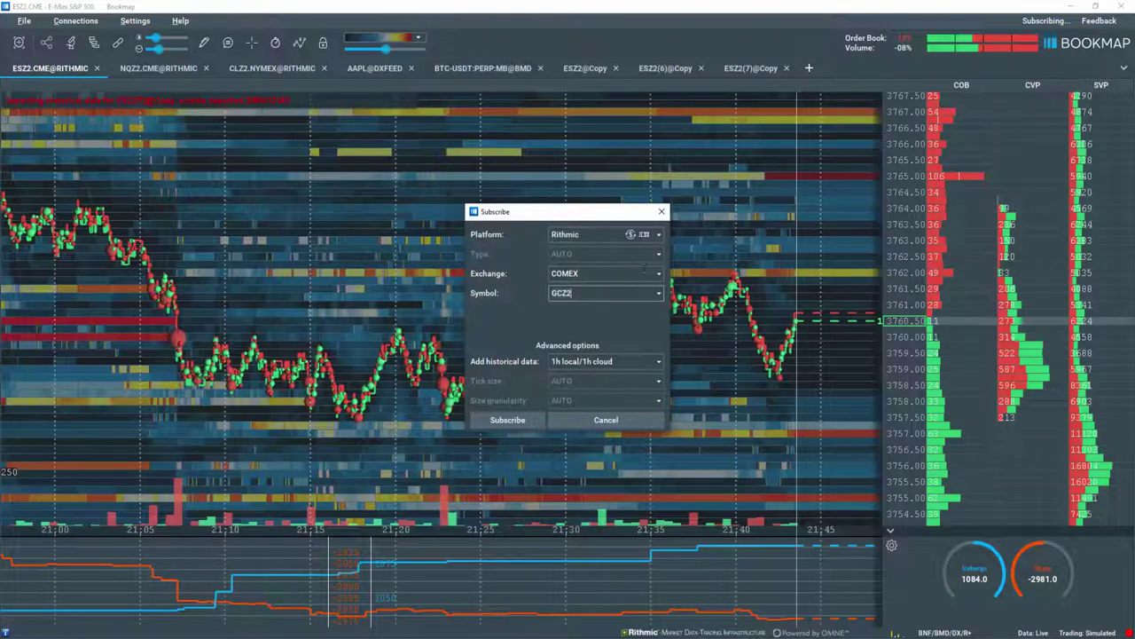
click(645, 273)
click(612, 287)
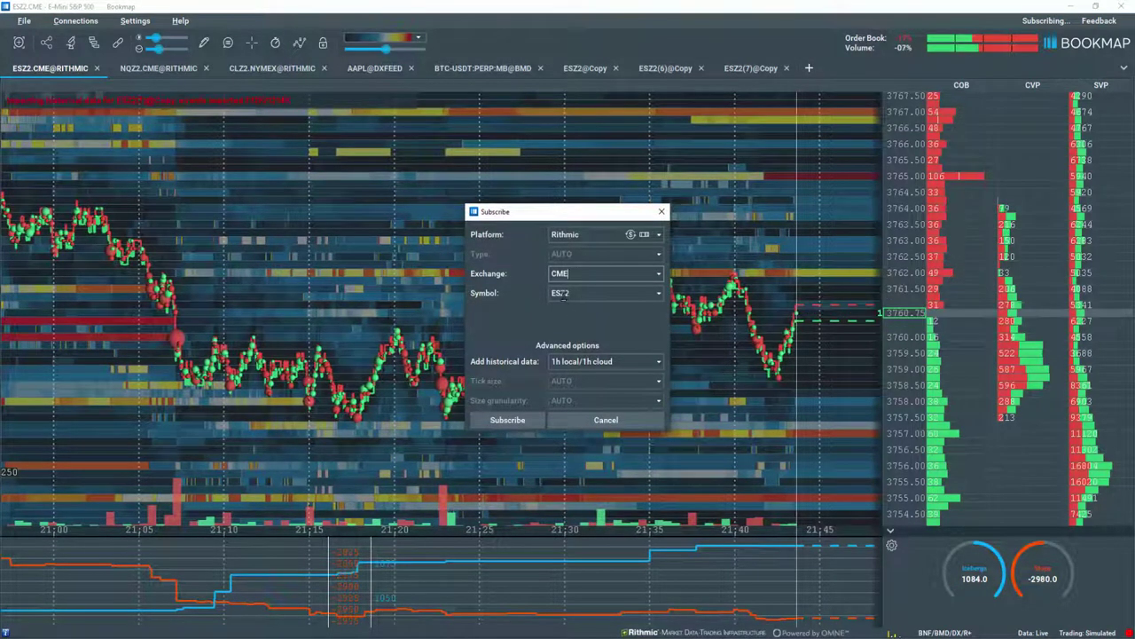
click(513, 419)
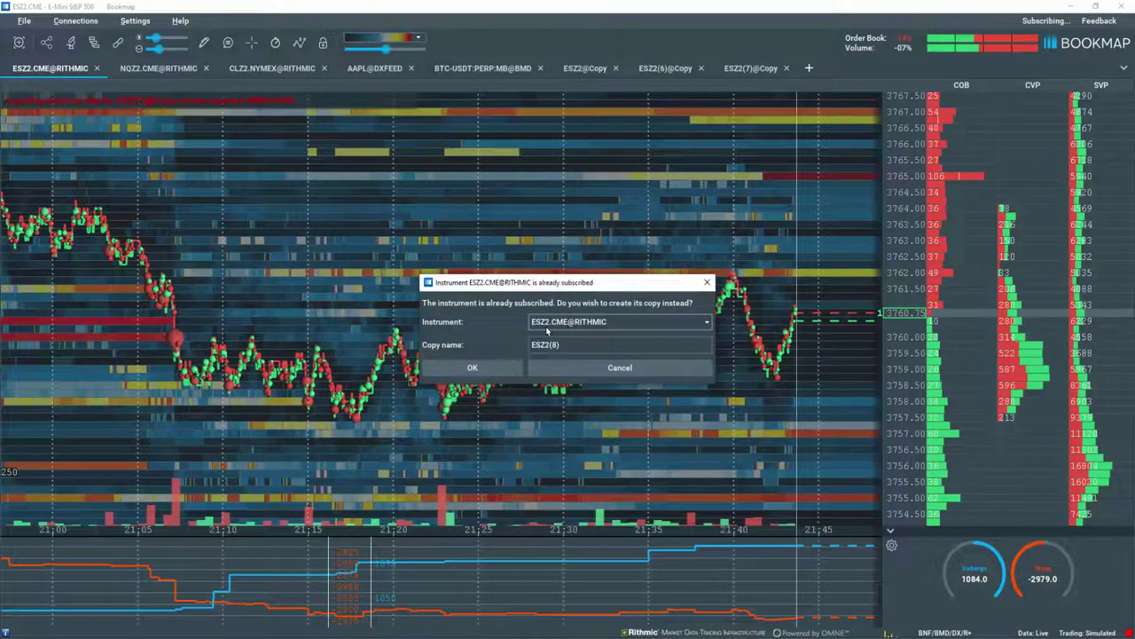
click(547, 326)
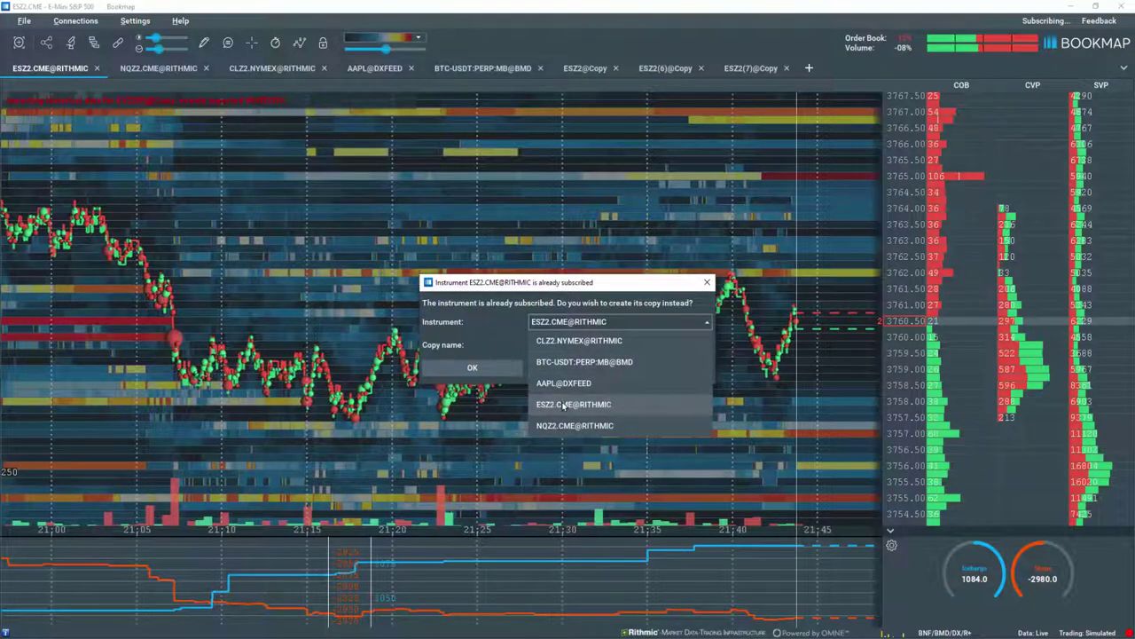
click(563, 405)
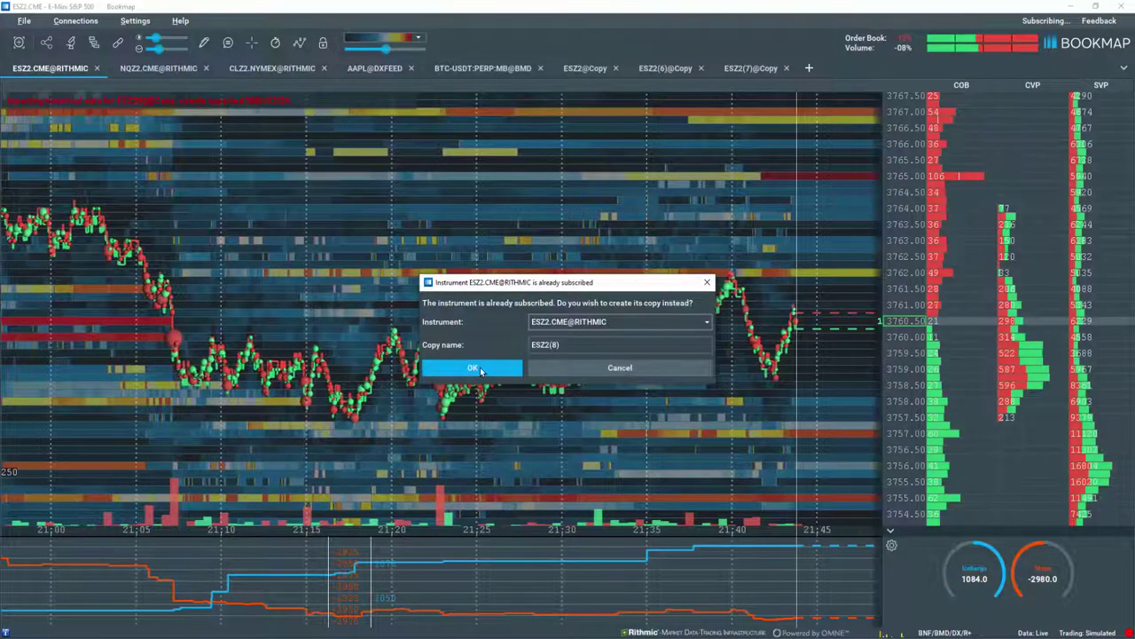
click(479, 369)
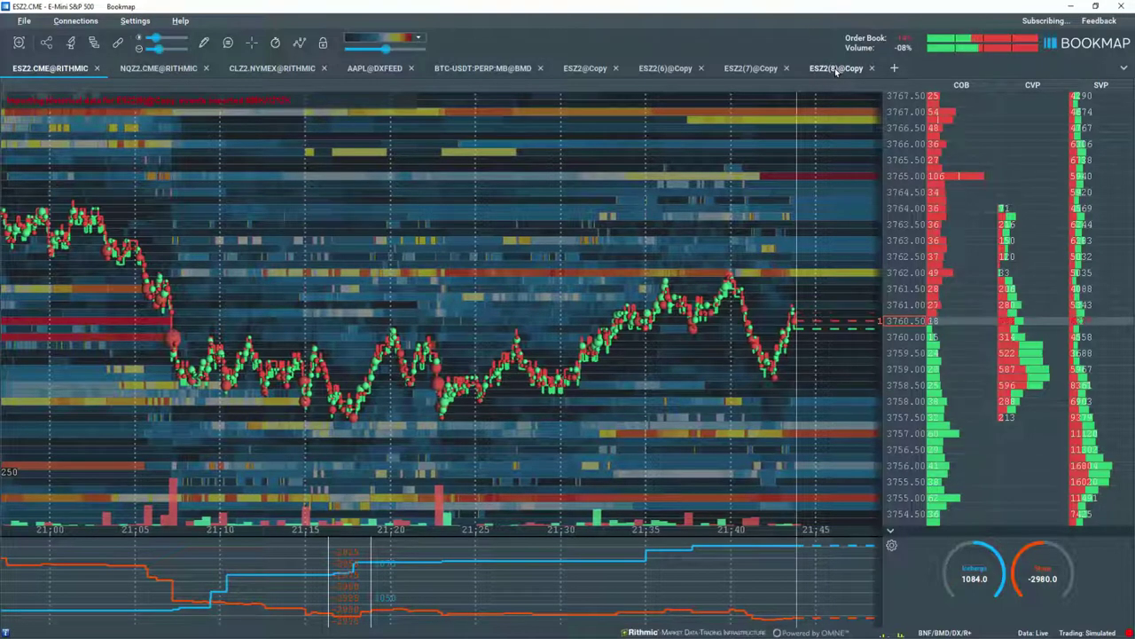
click(836, 69)
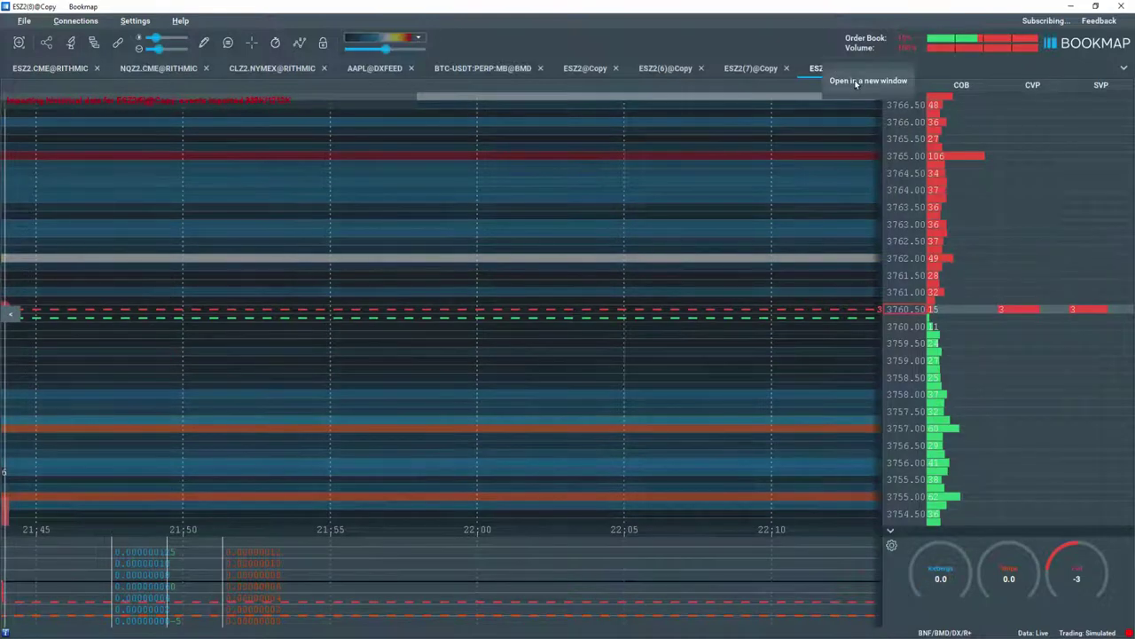
click(834, 71)
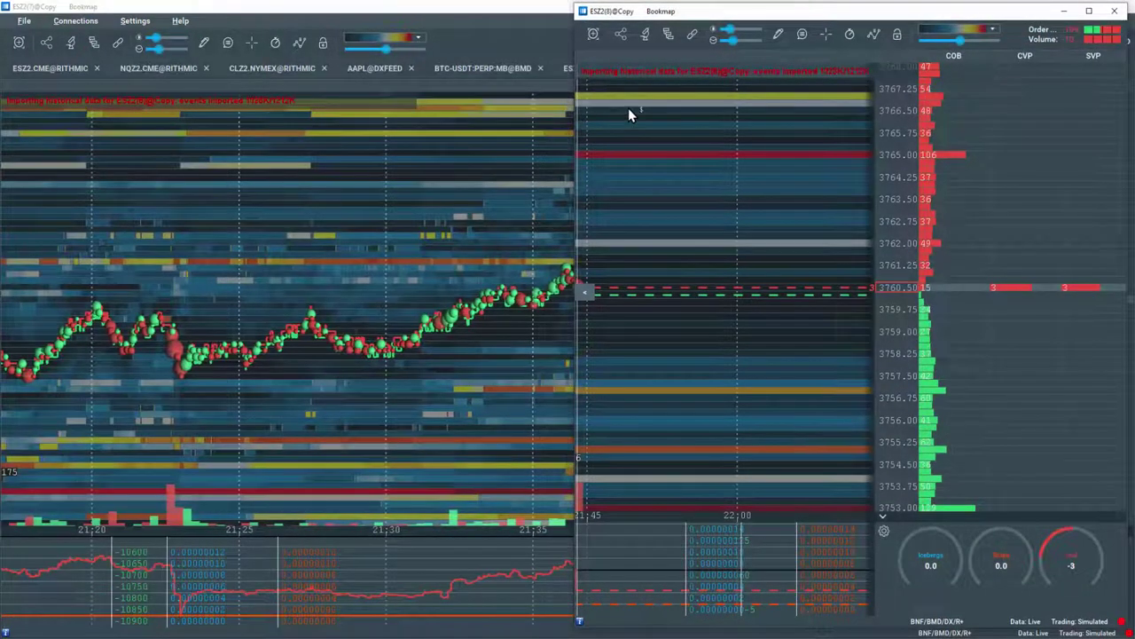
drag(673, 11, 633, 10)
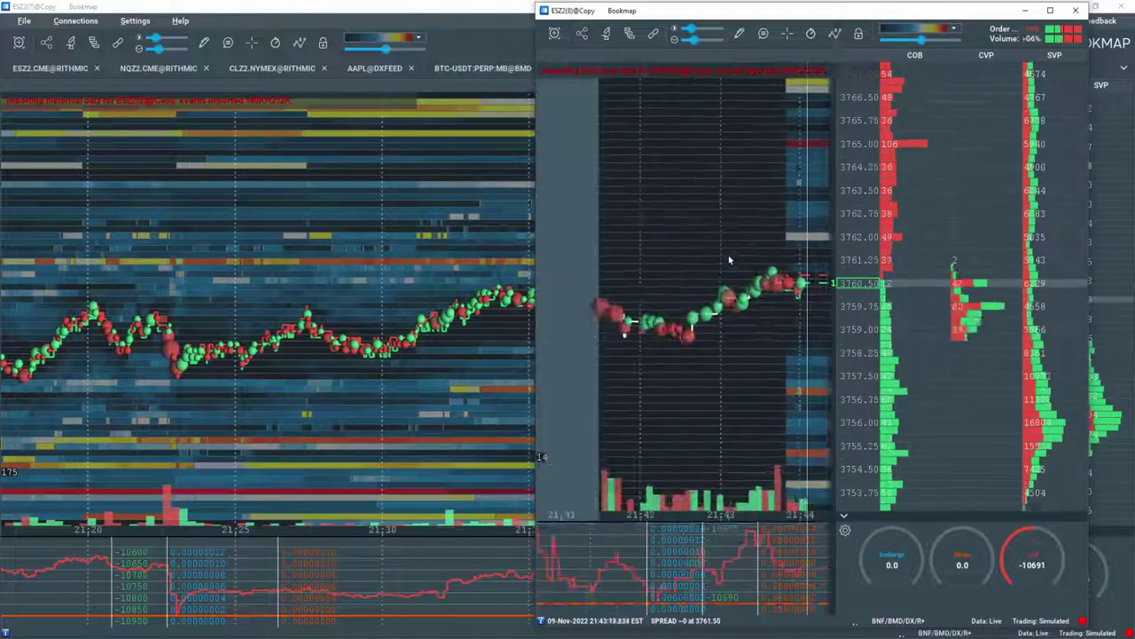
Step: Enable the VWAP and Candlesticks studies on the ESZ2(8) chart
click(629, 33)
click(614, 343)
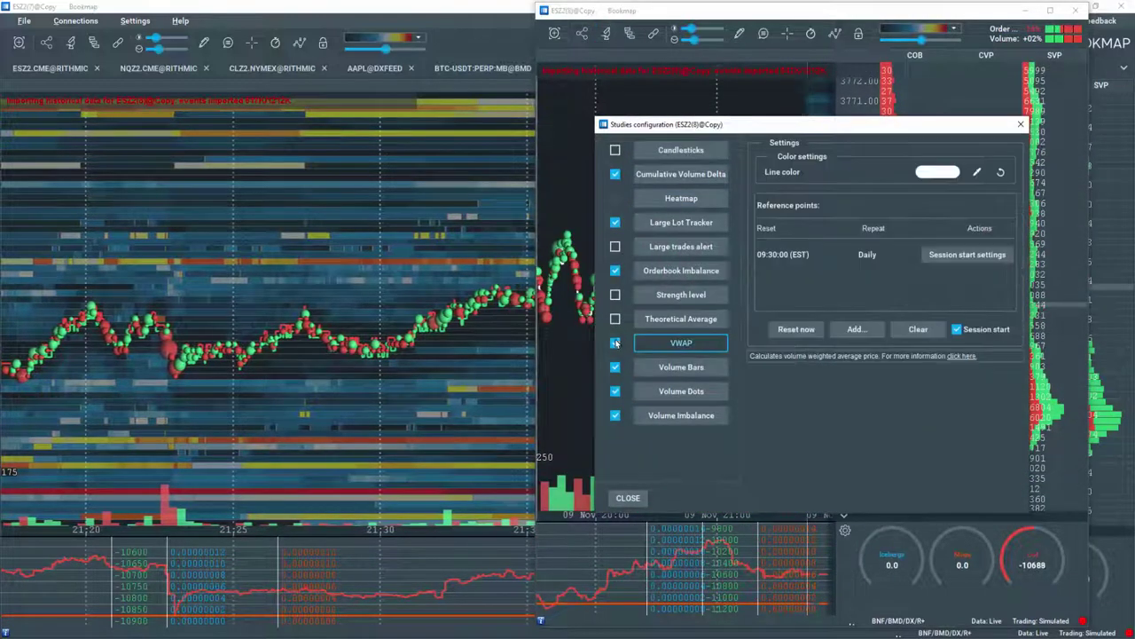
click(615, 151)
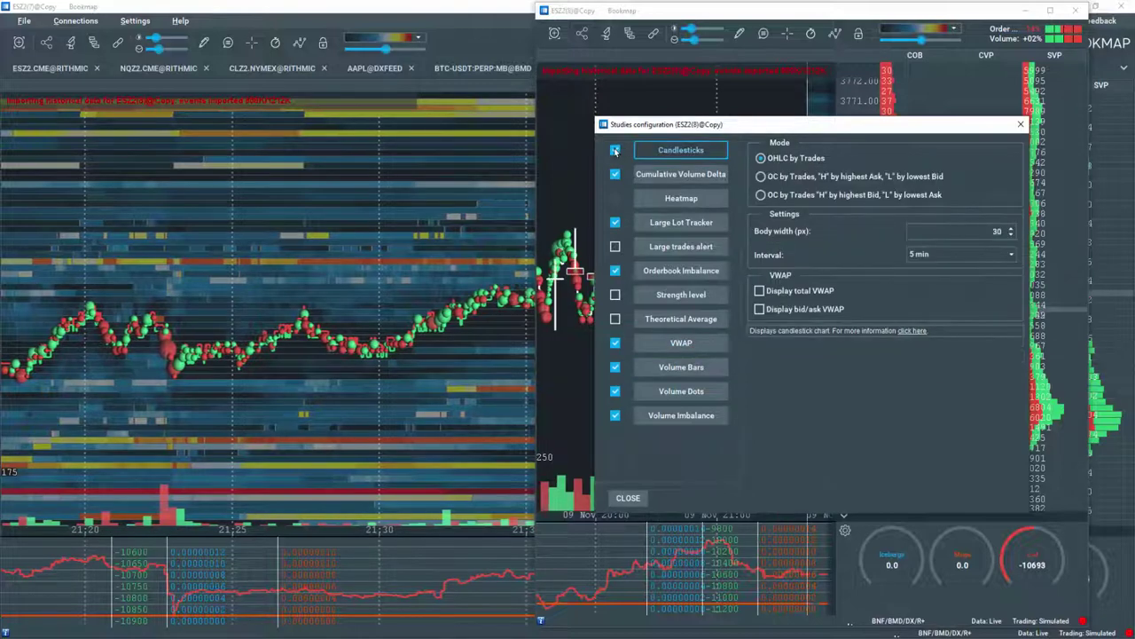
click(1020, 124)
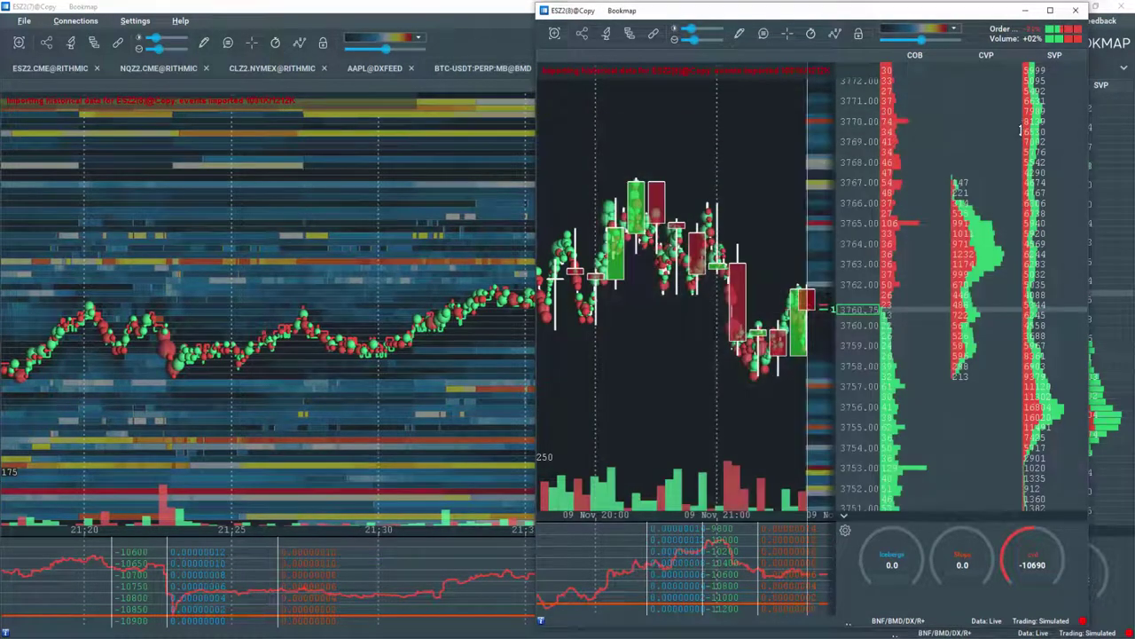
Step: Replace the CVP column with a Time and Sales trade list
right_click(969, 175)
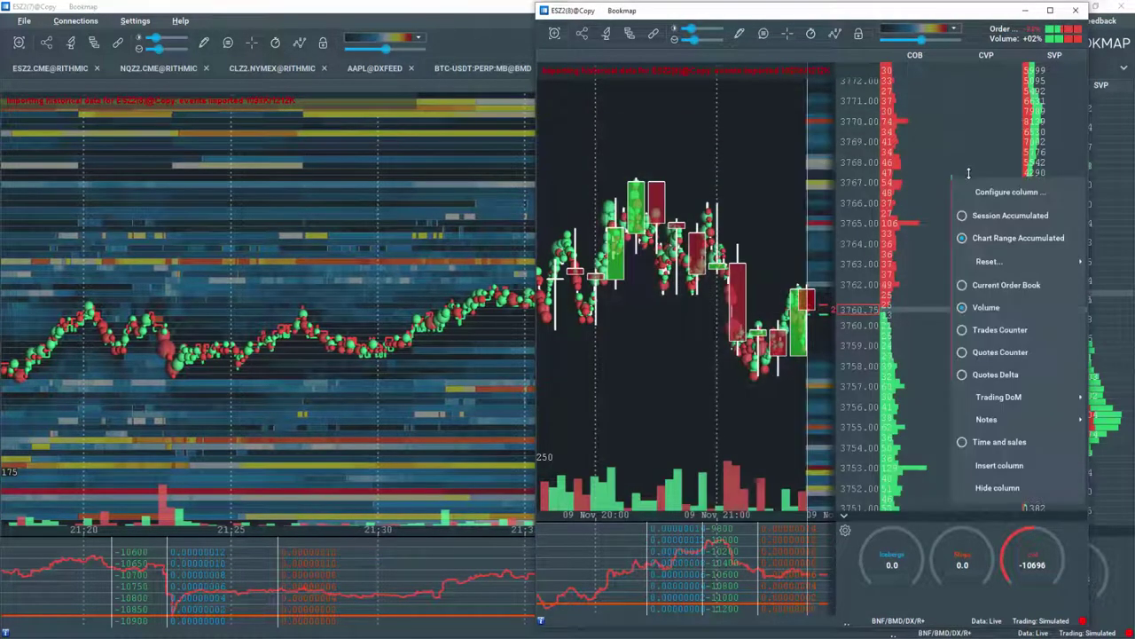
click(1011, 443)
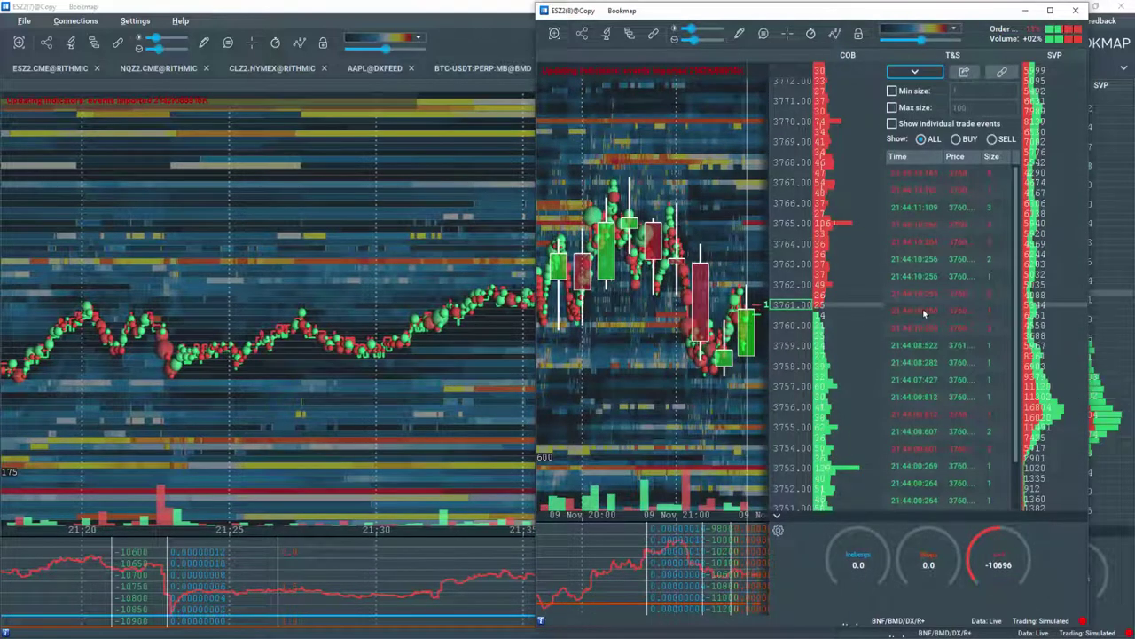
scroll(652, 293, down, 3)
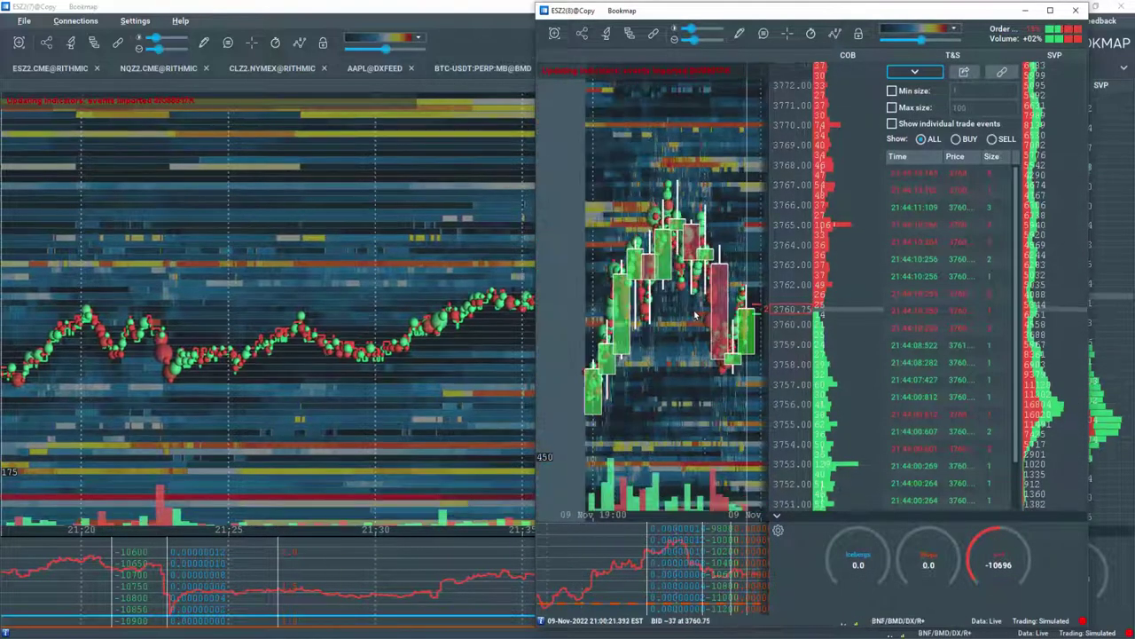
scroll(723, 364, down, 3)
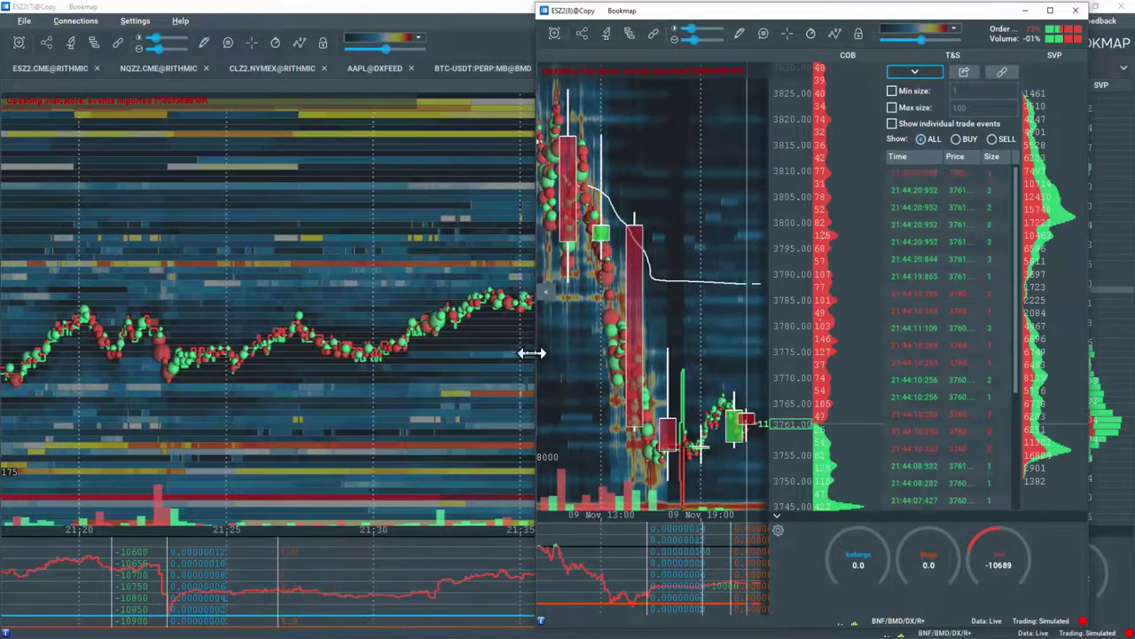
Step: Widen and lower the ESZ2(8) window, then show ESZ2.CME@RITHMIC in the main window
drag(535, 349, 249, 340)
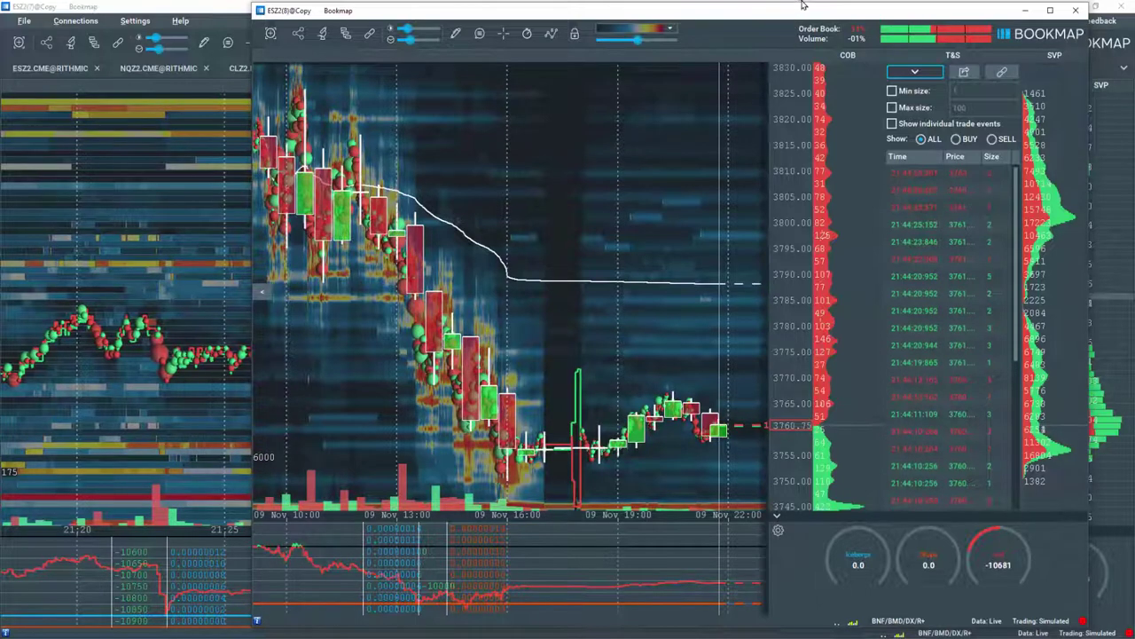
drag(800, 2, 799, 28)
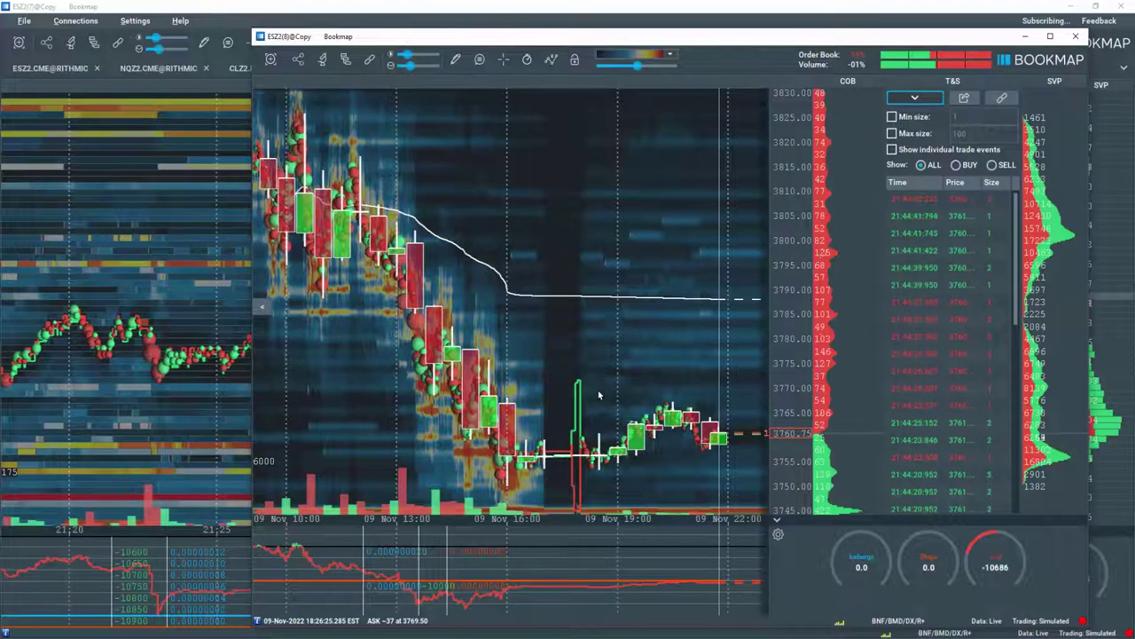
click(235, 9)
click(43, 69)
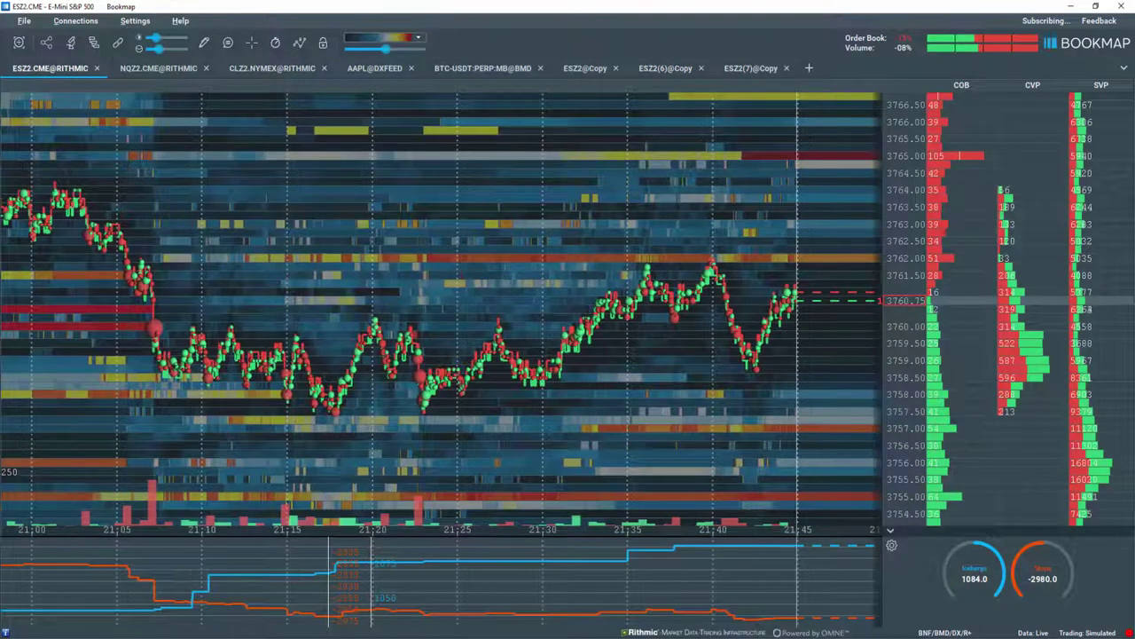
key(alt+Tab)
drag(355, 10, 299, 30)
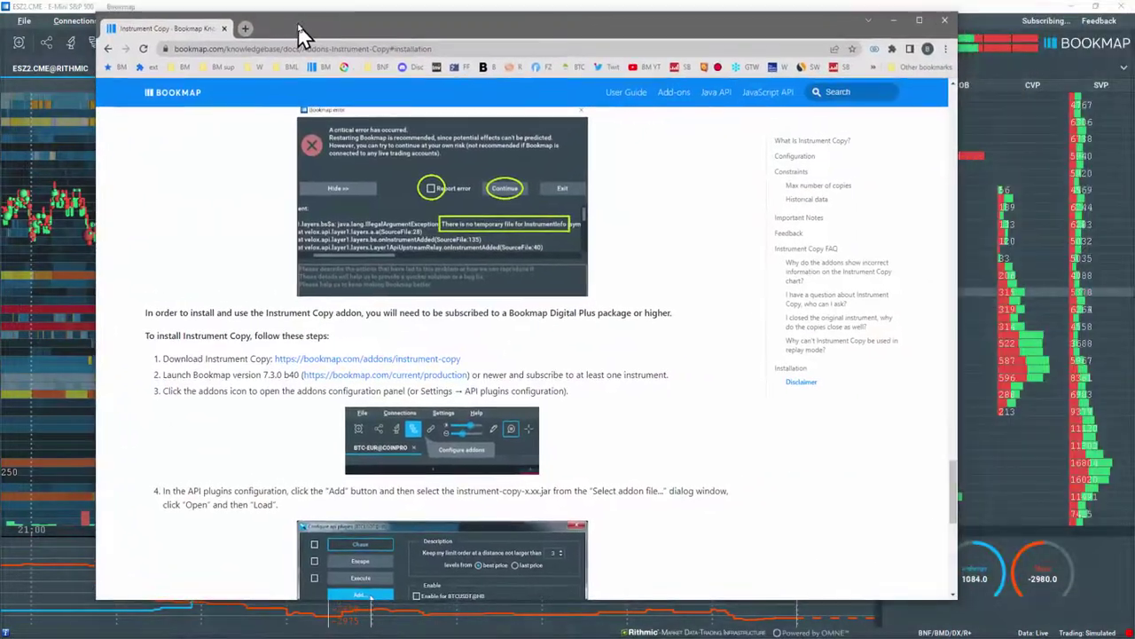
click(795, 251)
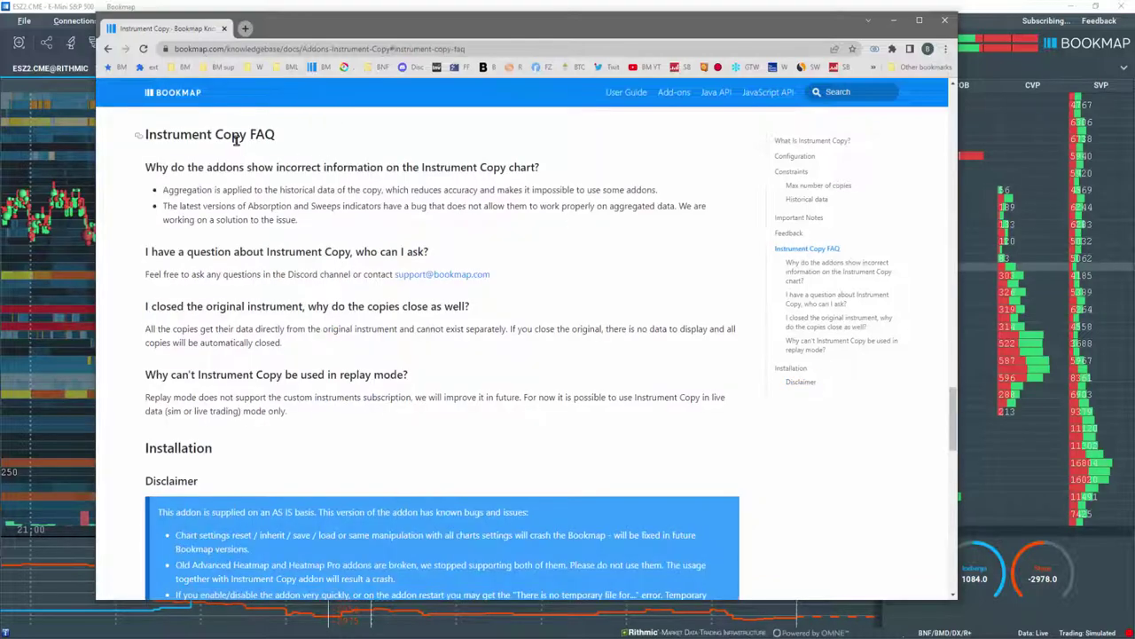
drag(315, 30, 689, 56)
key(alt+Tab)
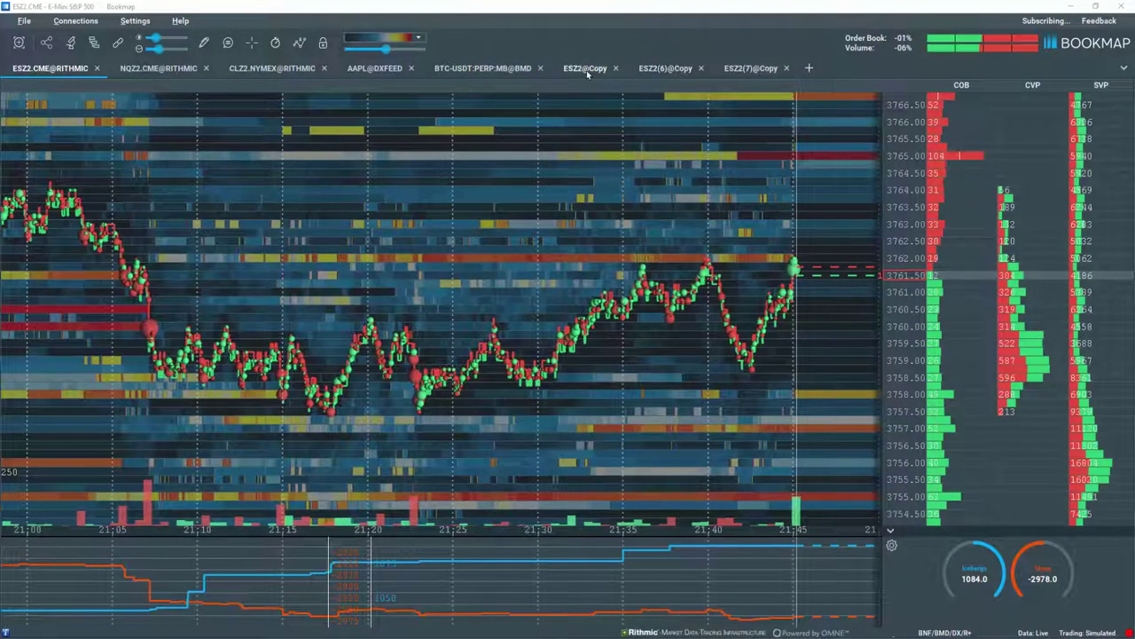
Step: Show the File menu's workspace options, including Save Workspace As
click(23, 22)
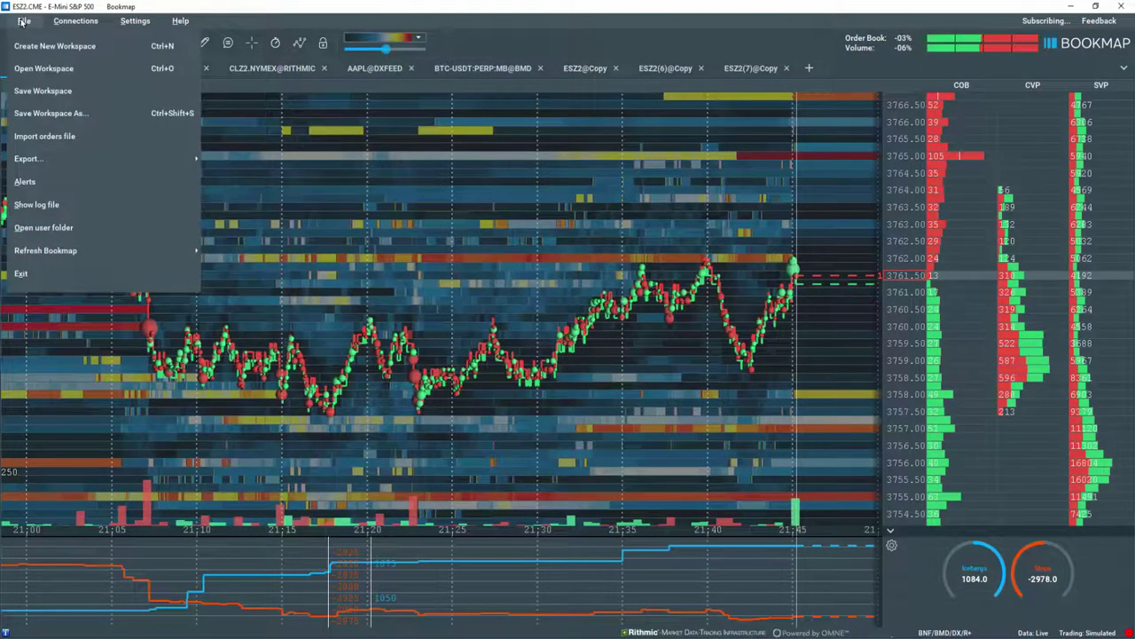